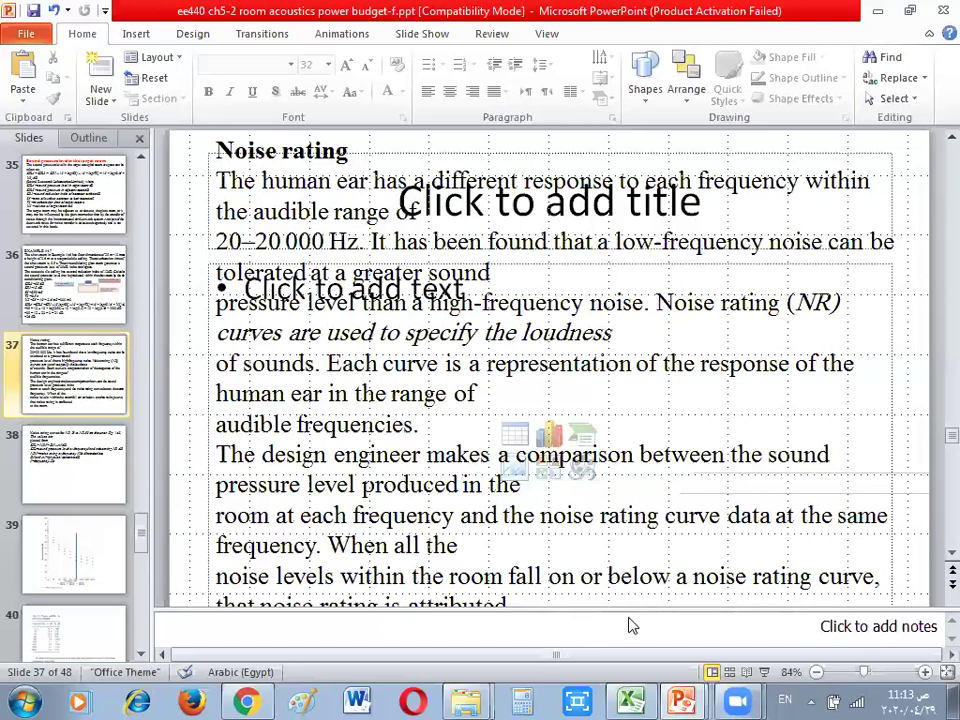
# Step: Check the student names and Q1 marks in the Excel student list, and return to the PowerPoint presentation
pyautogui.click(628, 700)
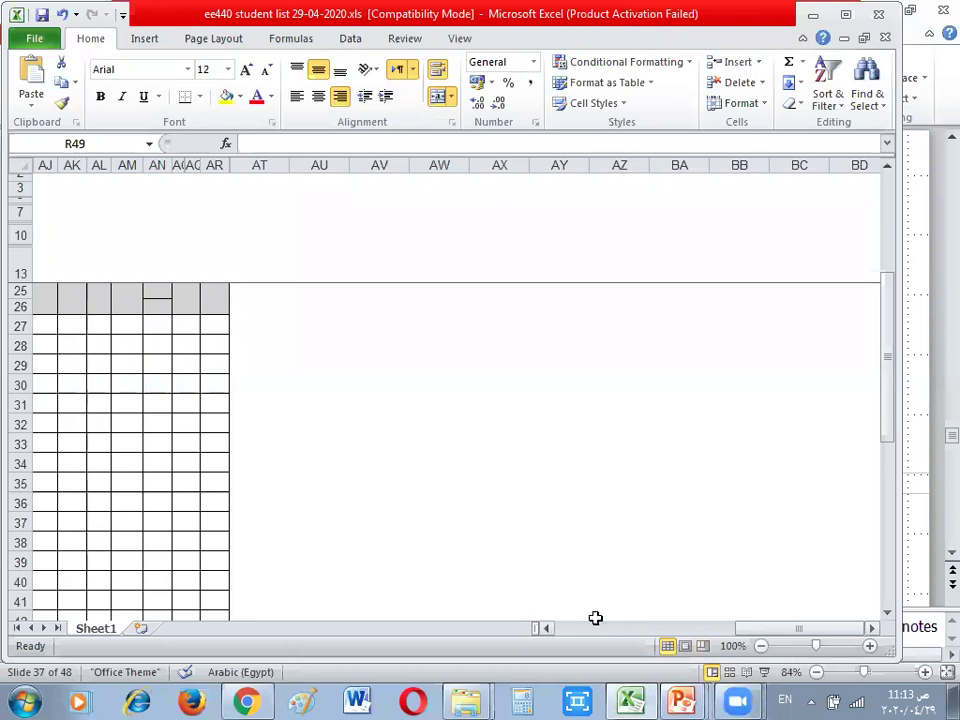
pyautogui.click(546, 628)
pyautogui.moveTo(547, 630); pyautogui.dragTo(547, 630)
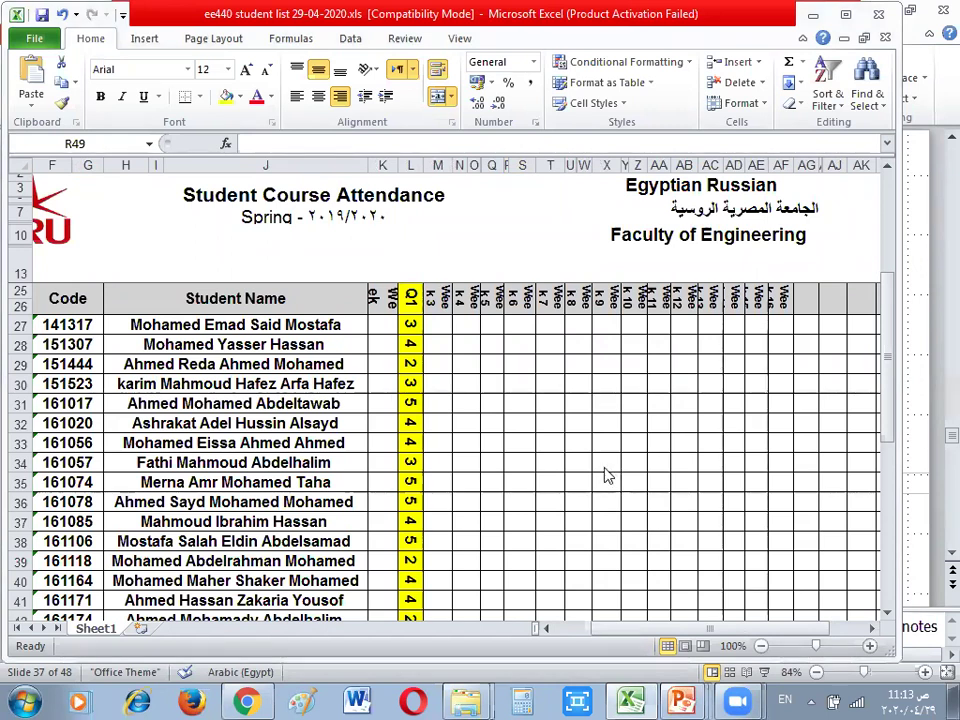
pyautogui.click(932, 562)
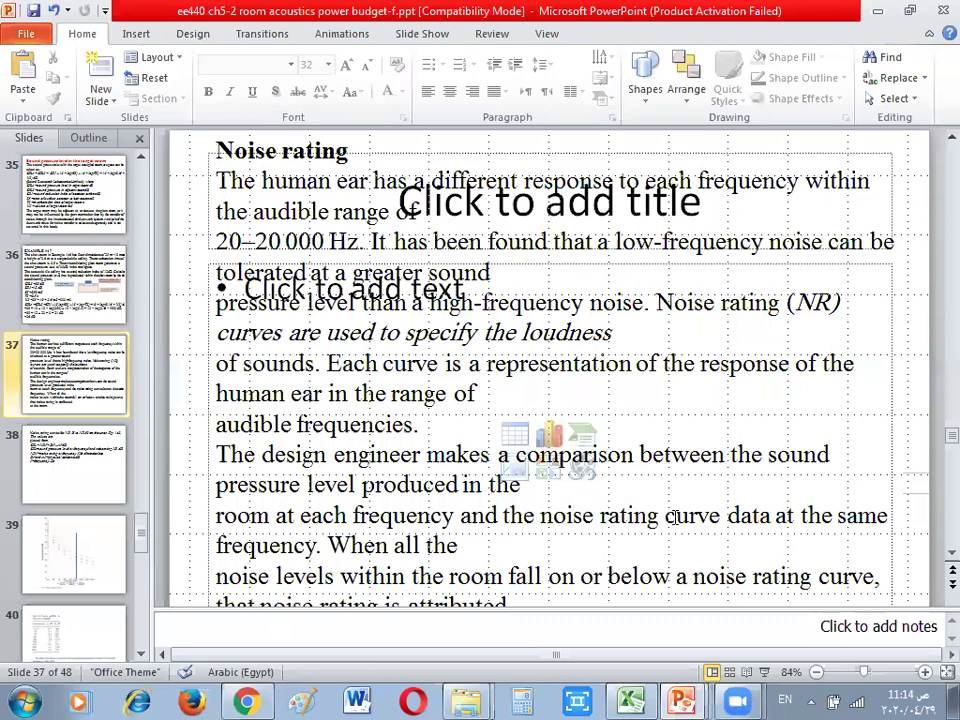
# Step: Switch to the Excel student list and set the Q1 mark in cell L48 to 5
pyautogui.click(632, 699)
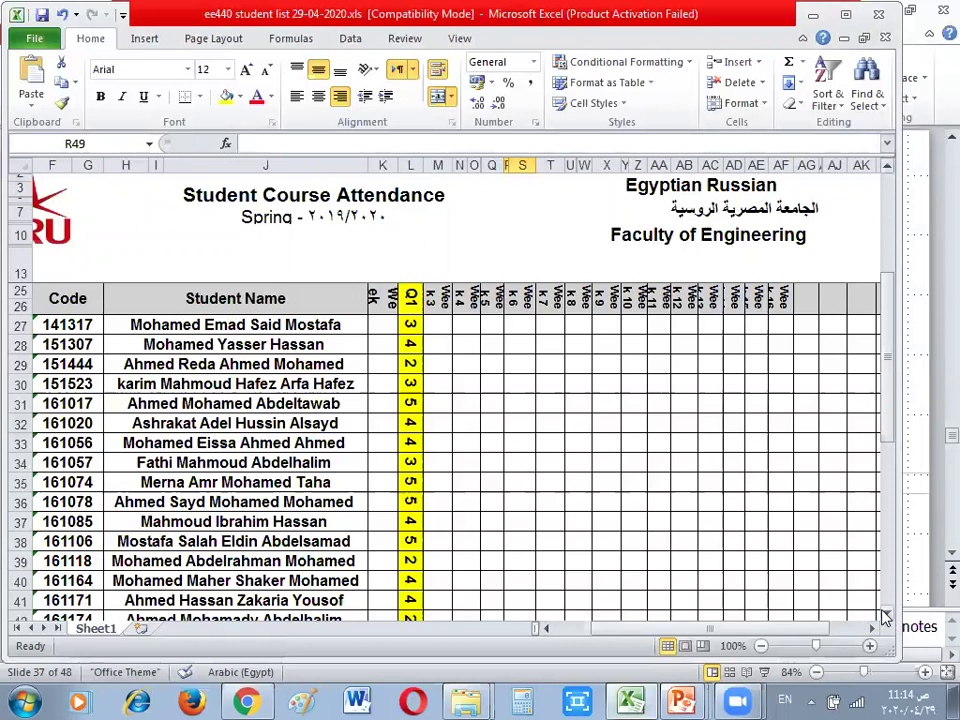
pyautogui.click(885, 617)
pyautogui.scroll(-2, 885, 617)
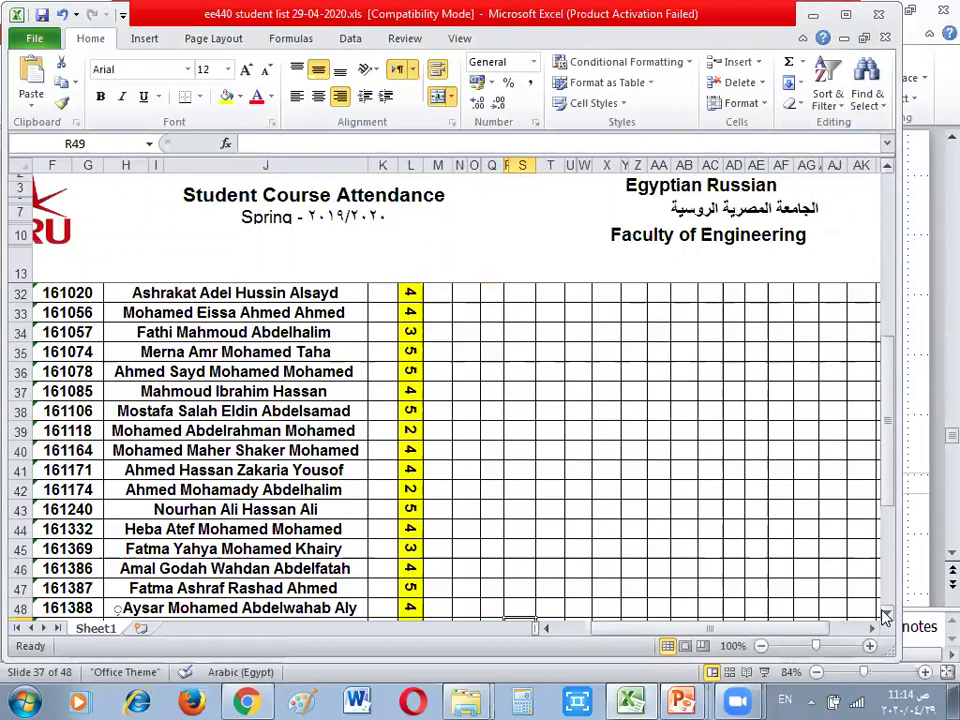
pyautogui.click(885, 617)
pyautogui.click(885, 617)
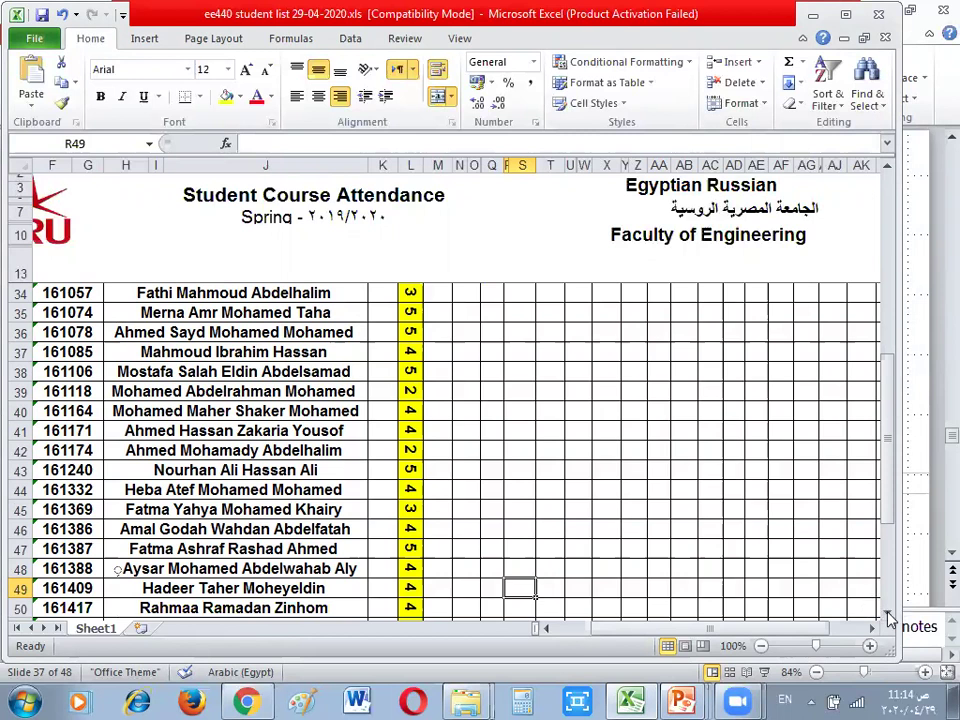
pyautogui.click(887, 617)
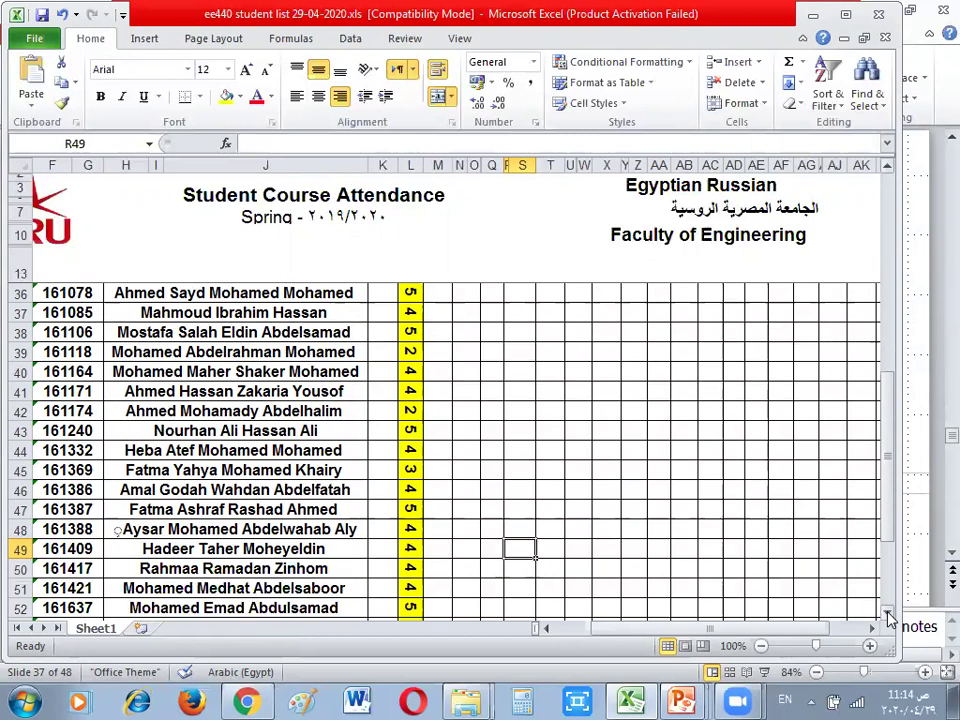
pyautogui.click(887, 617)
pyautogui.click(887, 617)
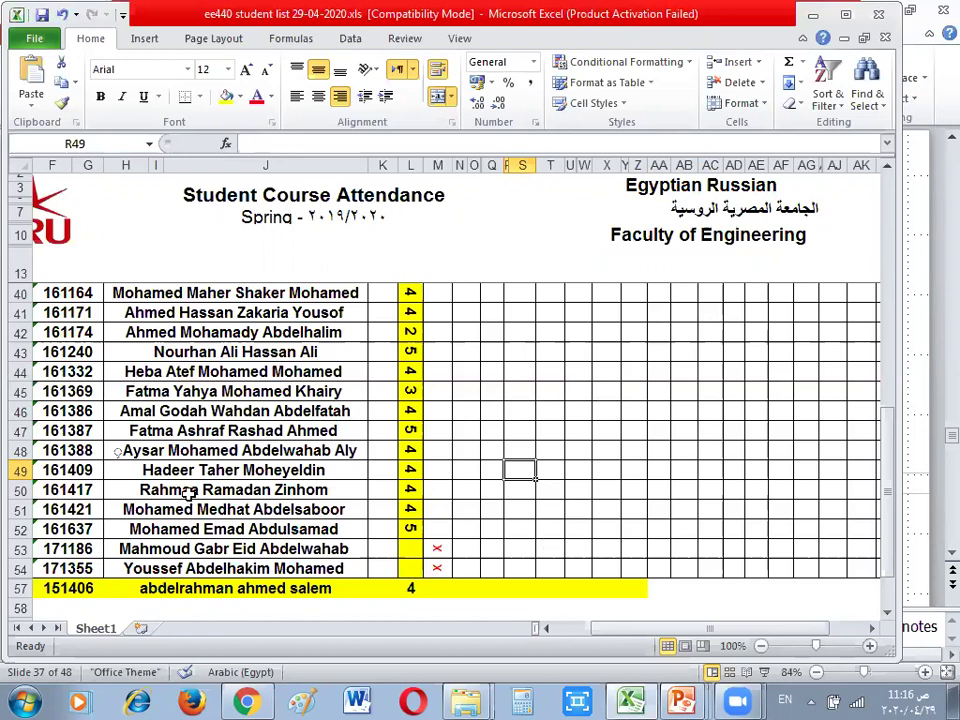
pyautogui.click(412, 452)
pyautogui.write('5')
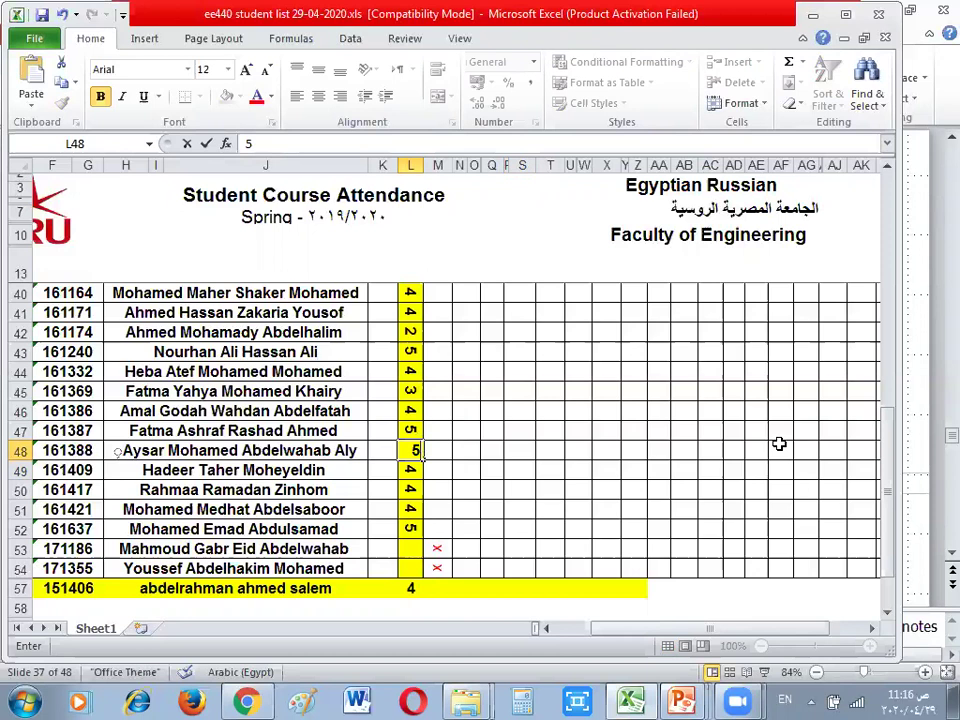
# Step: Enter +1 in cell M35, beside that student's Q1 mark
pyautogui.click(885, 173)
pyautogui.click(885, 173)
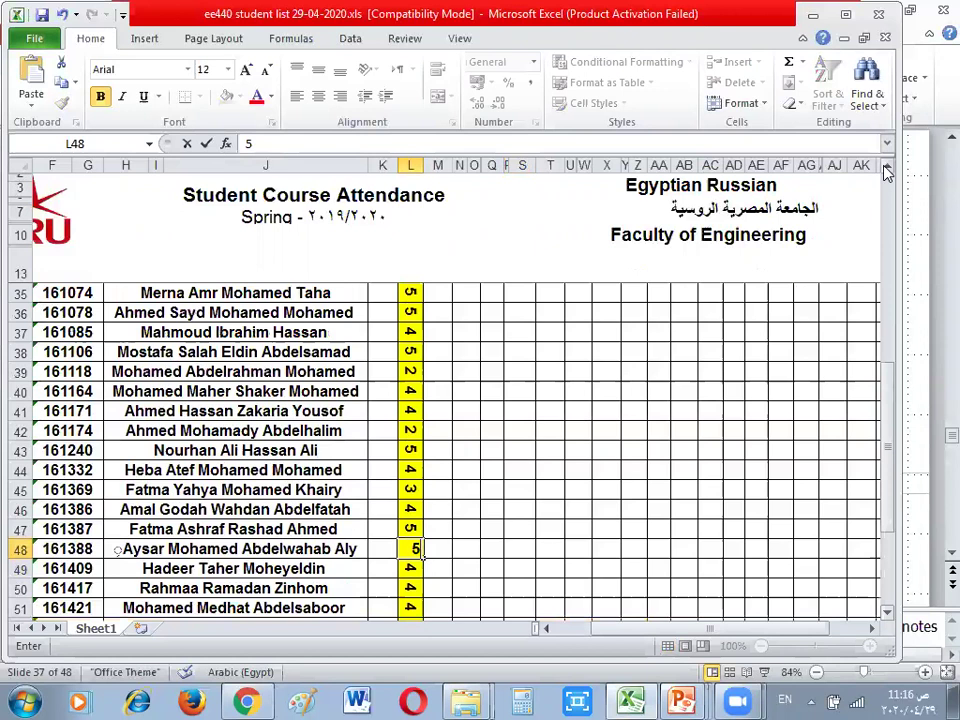
pyautogui.click(885, 173)
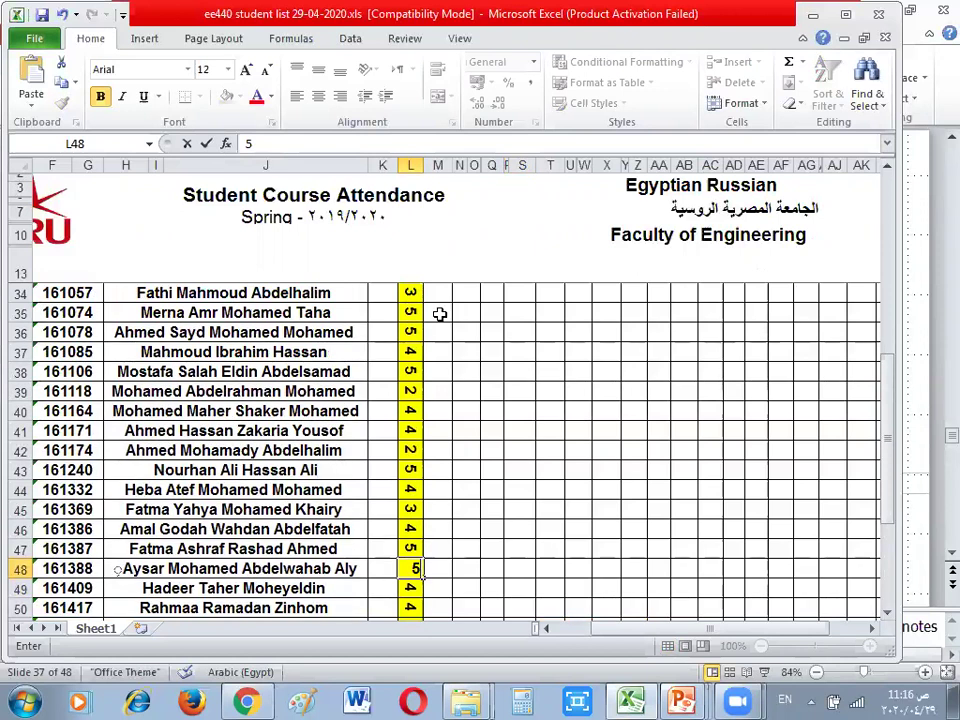
pyautogui.click(440, 314)
pyautogui.write('+')
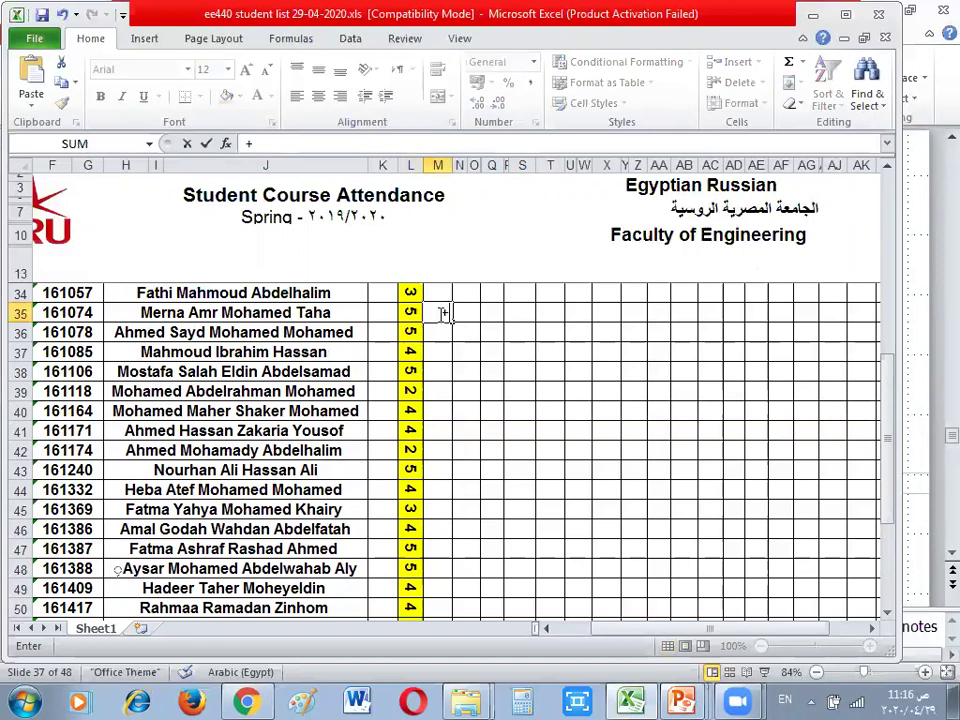
pyautogui.write('1')
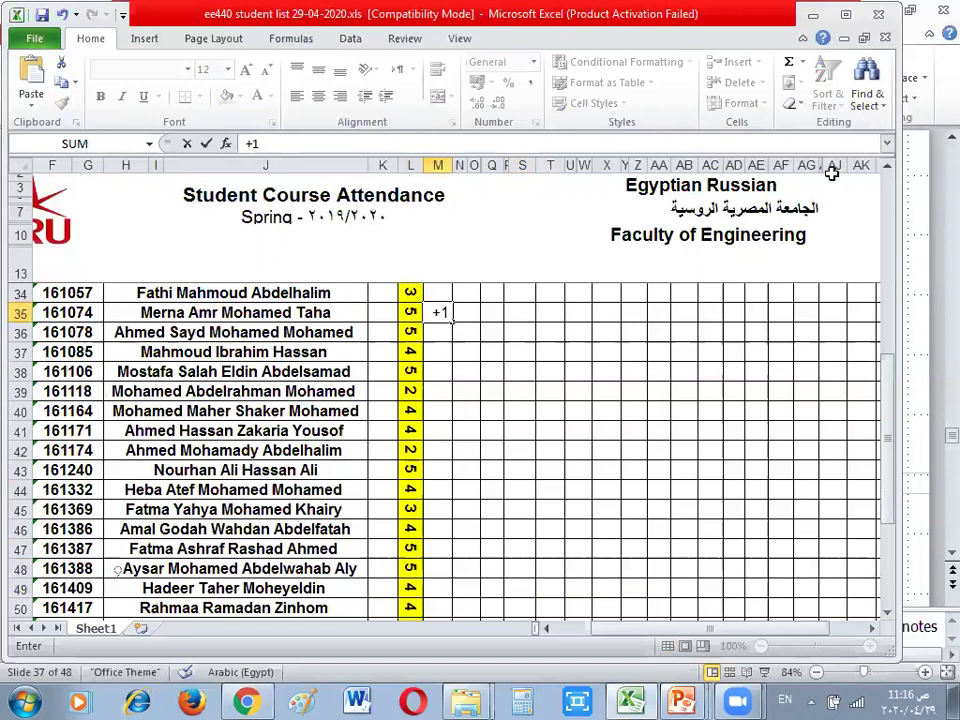
# Step: Set the Q1 mark in cell L32 to 5
pyautogui.click(888, 172)
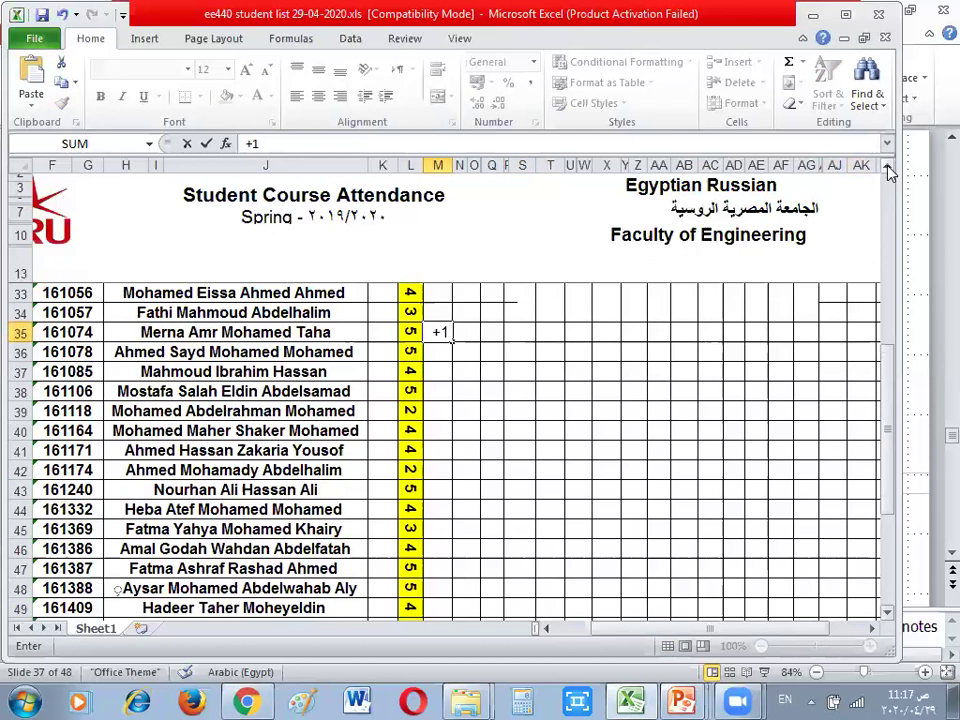
pyautogui.click(888, 172)
pyautogui.click(888, 172)
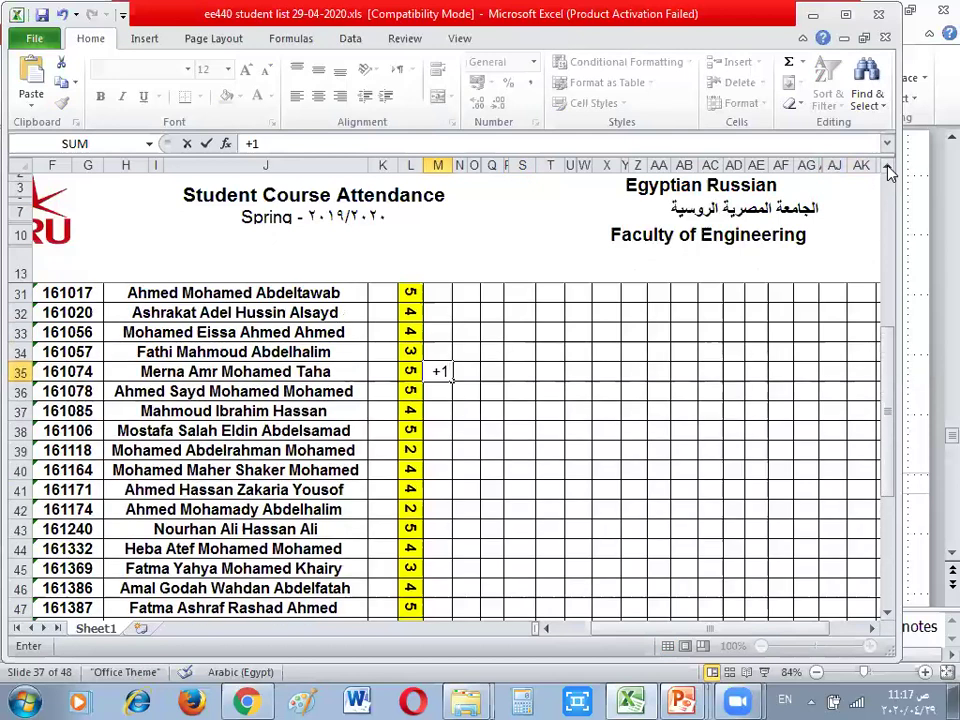
pyautogui.click(414, 313)
pyautogui.write('5')
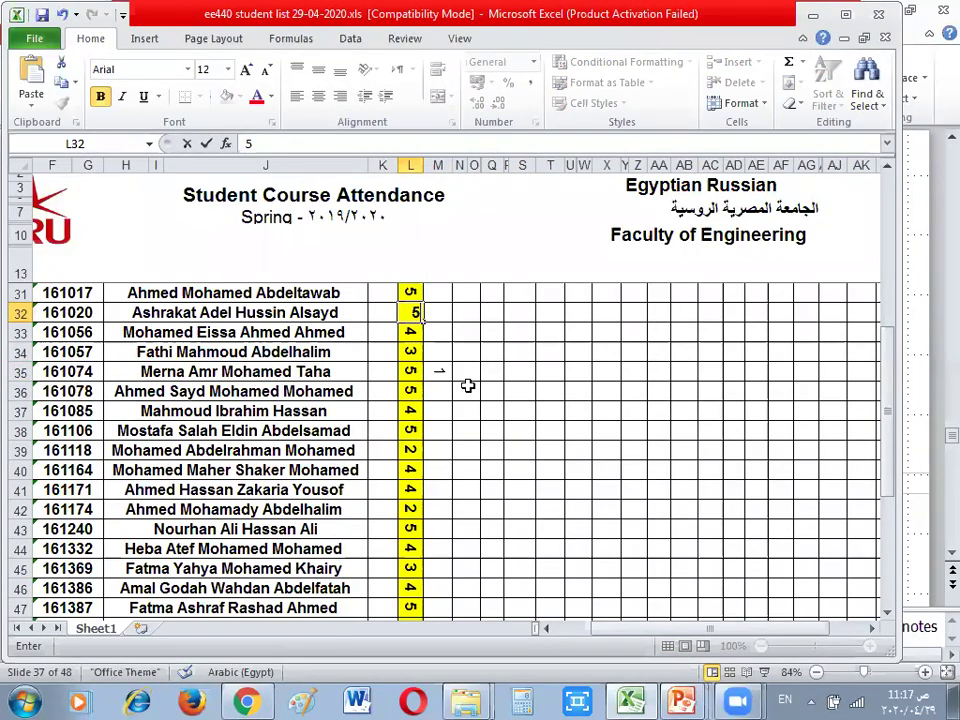
pyautogui.click(552, 447)
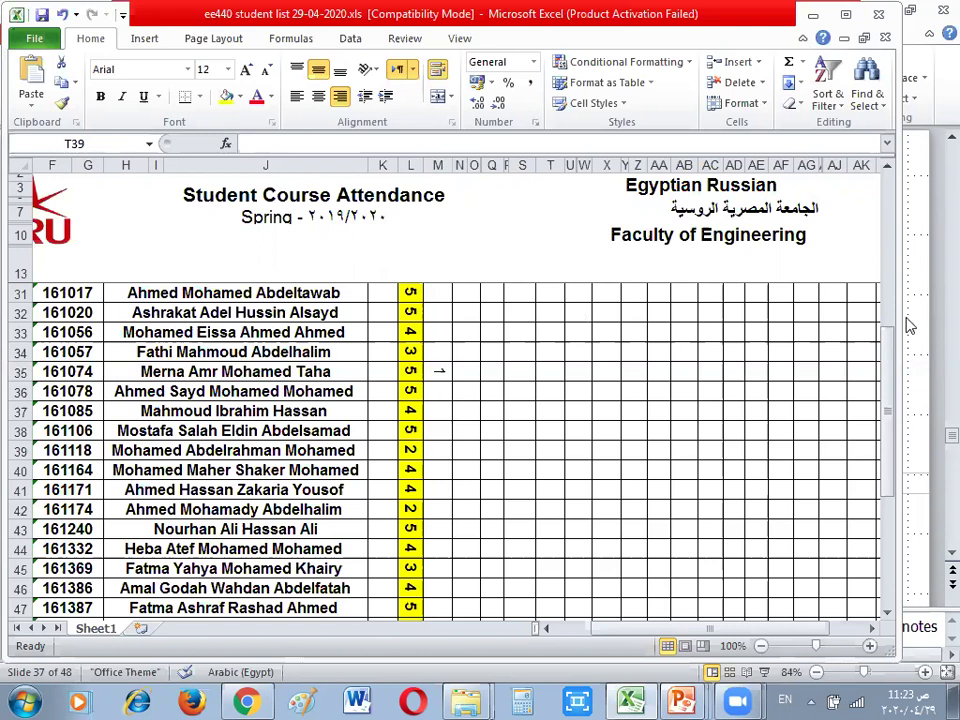
# Step: Review the Q1 marks from the first student to the highlighted row 57, and switch back to the PowerPoint presentation
pyautogui.click(894, 355)
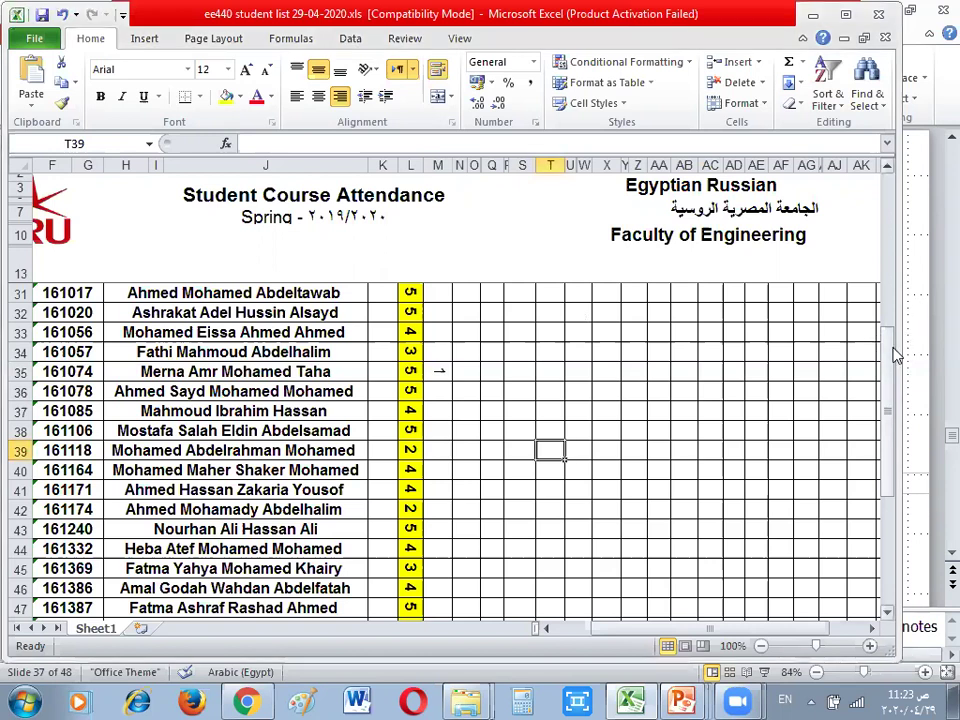
pyautogui.moveTo(888, 323); pyautogui.dragTo(735, 567)
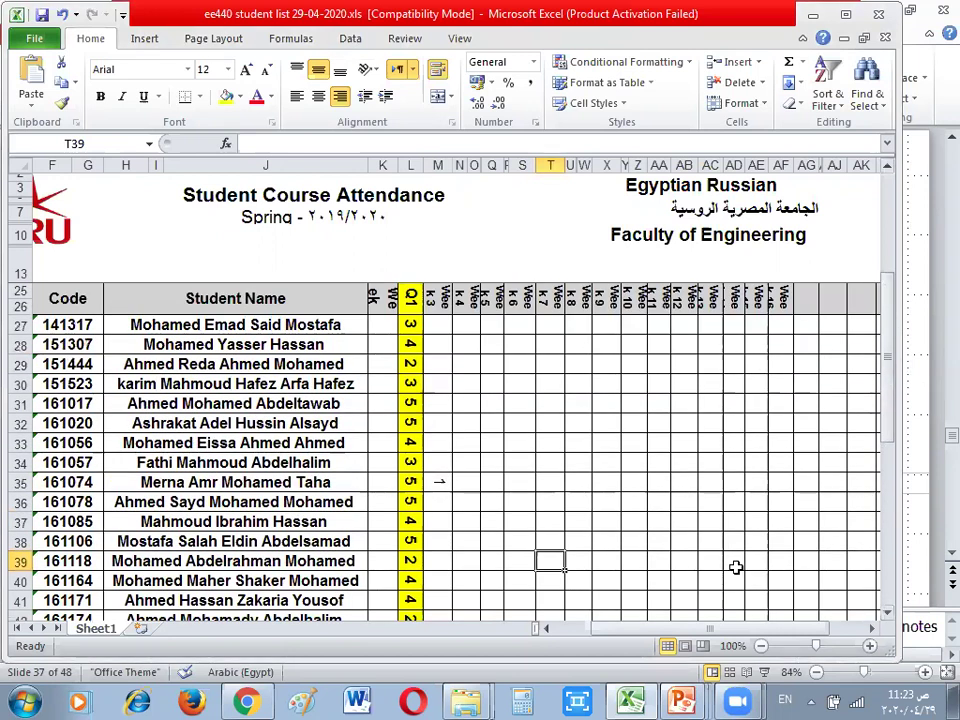
pyautogui.click(546, 631)
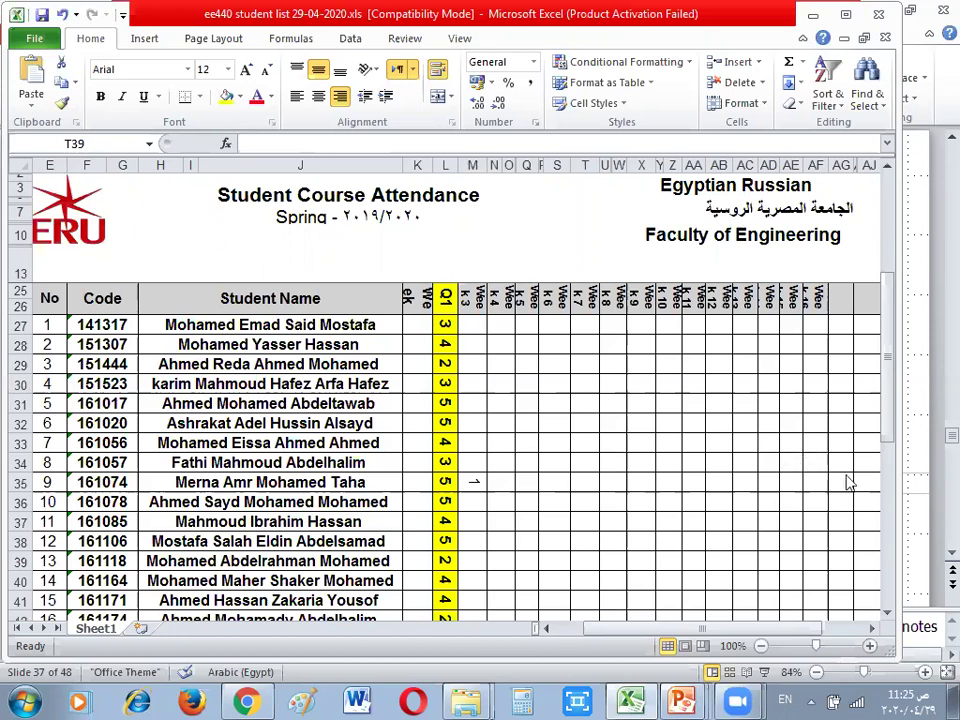
pyautogui.click(885, 620)
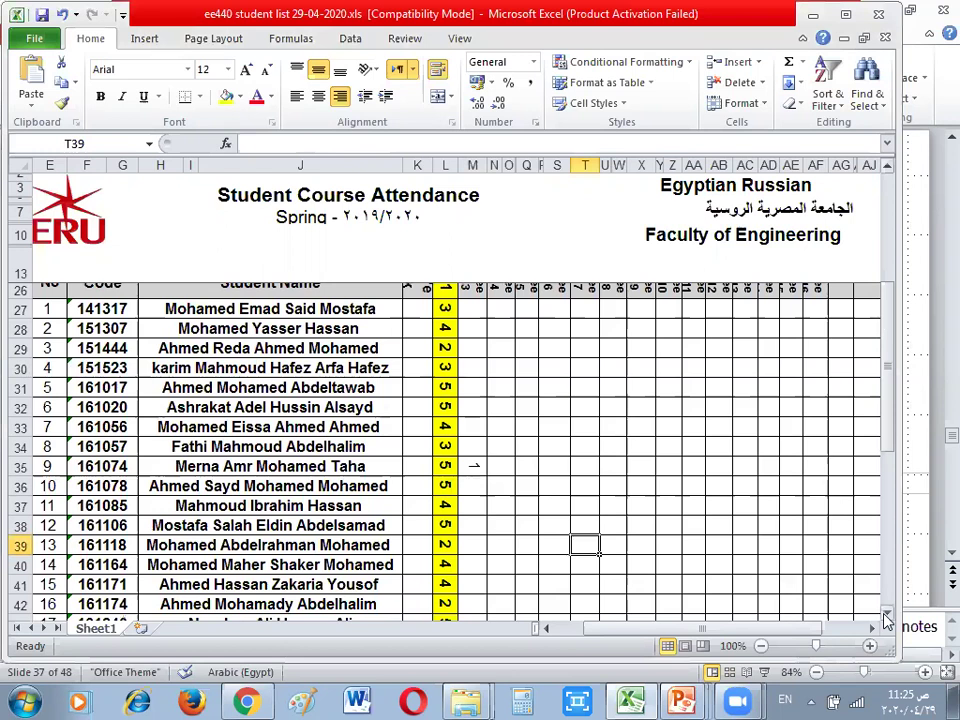
pyautogui.click(885, 620)
pyautogui.click(885, 620)
pyautogui.click(885, 620)
pyautogui.click(885, 620)
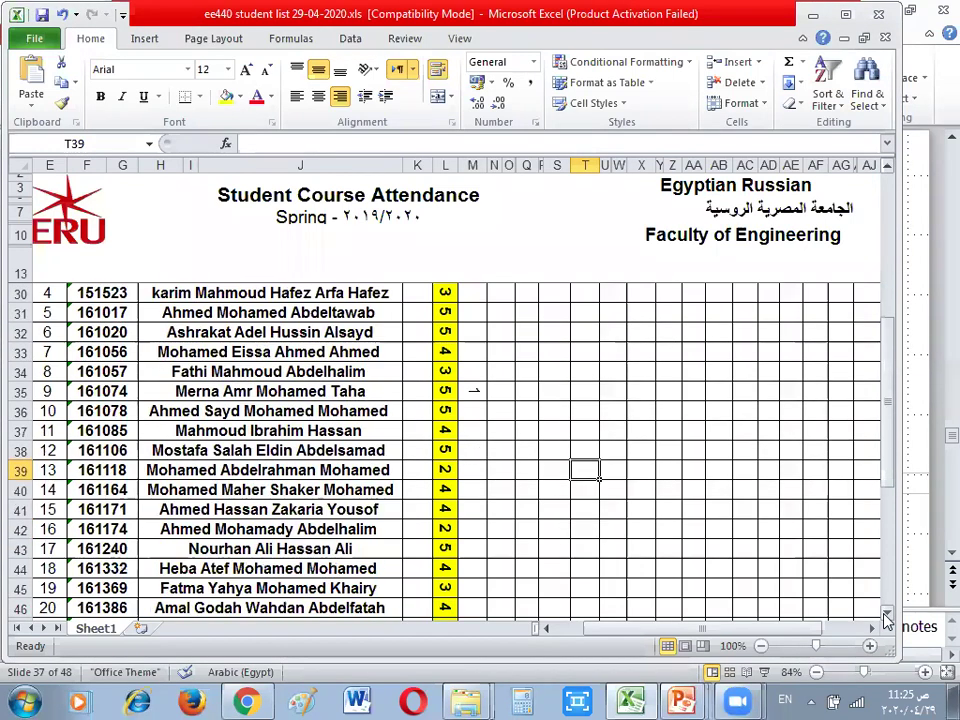
pyautogui.click(885, 620)
pyautogui.click(885, 620)
pyautogui.click(885, 620)
pyautogui.click(885, 620)
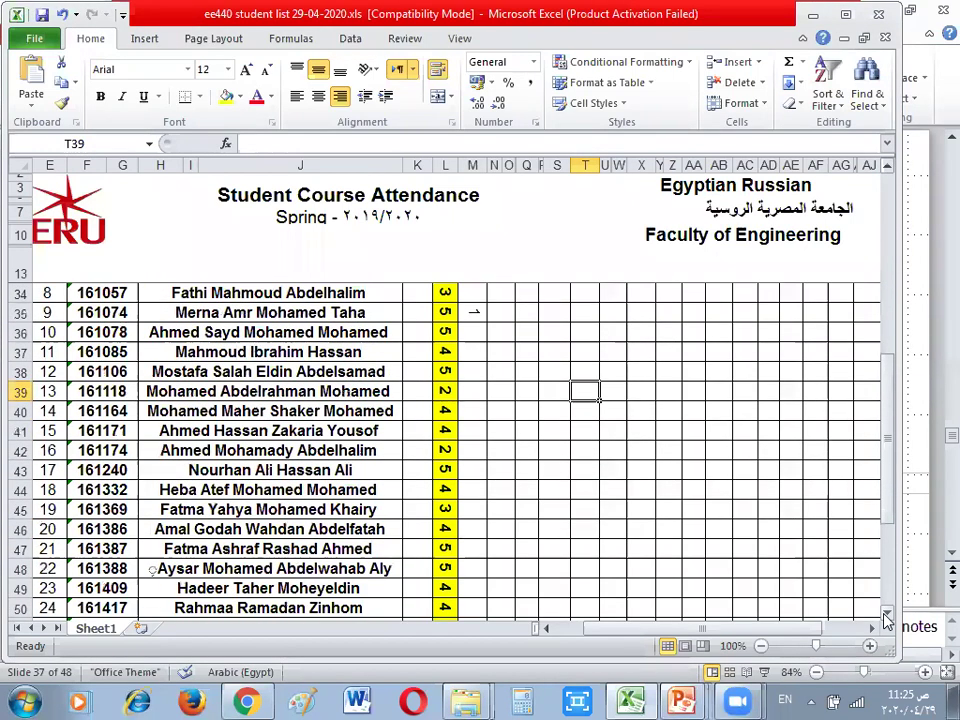
pyautogui.click(885, 620)
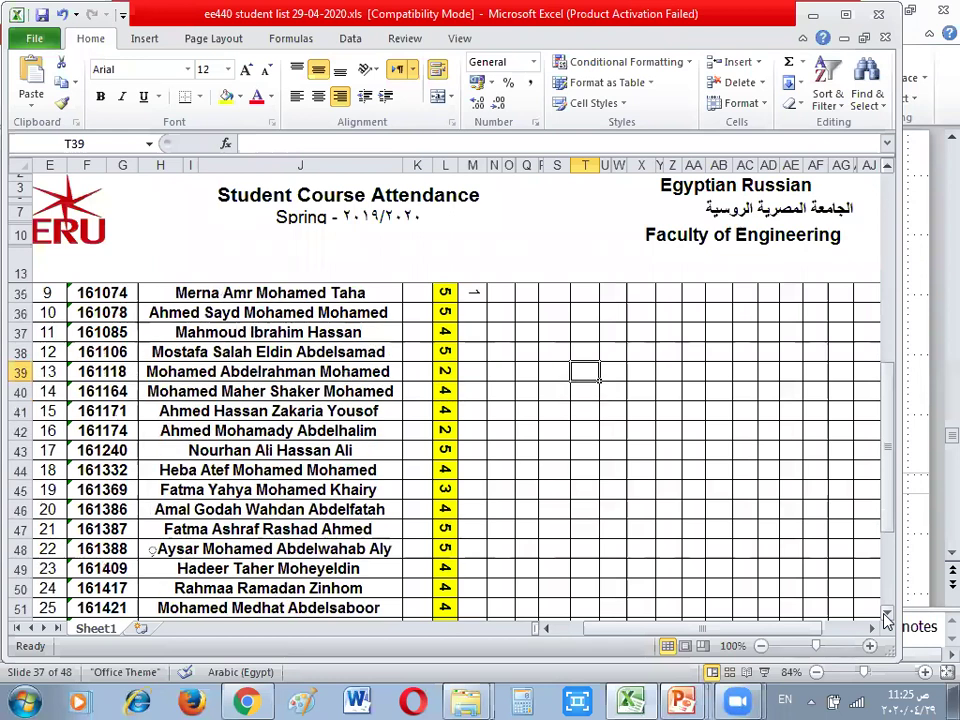
pyautogui.click(885, 620)
pyautogui.click(885, 620)
pyautogui.click(885, 620)
pyautogui.click(885, 620)
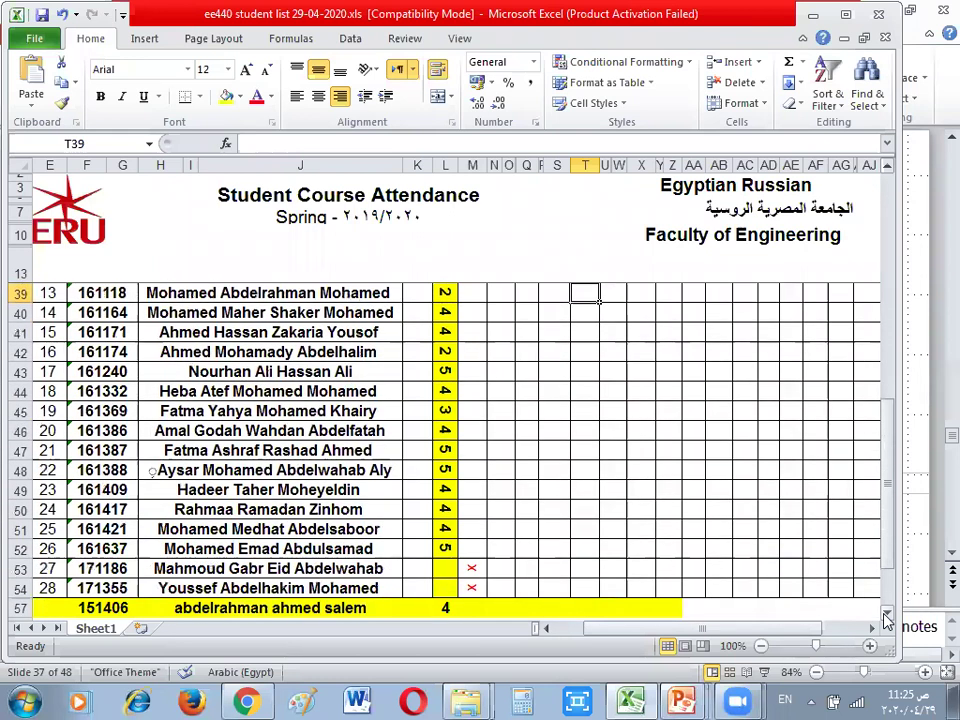
pyautogui.click(885, 620)
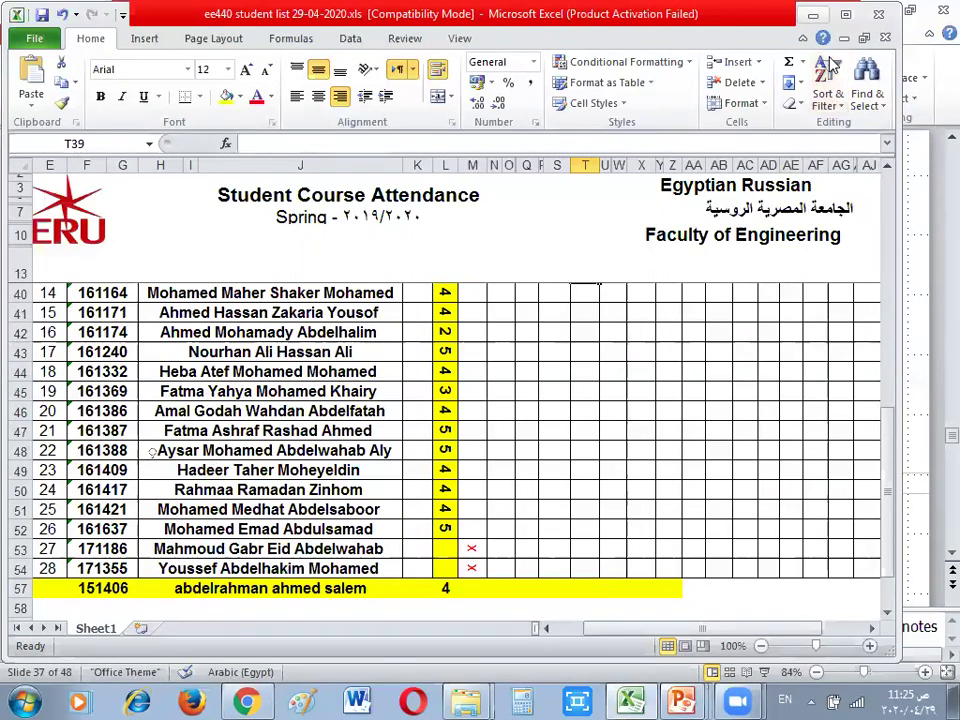
pyautogui.hotkey('alt', 'Tab')
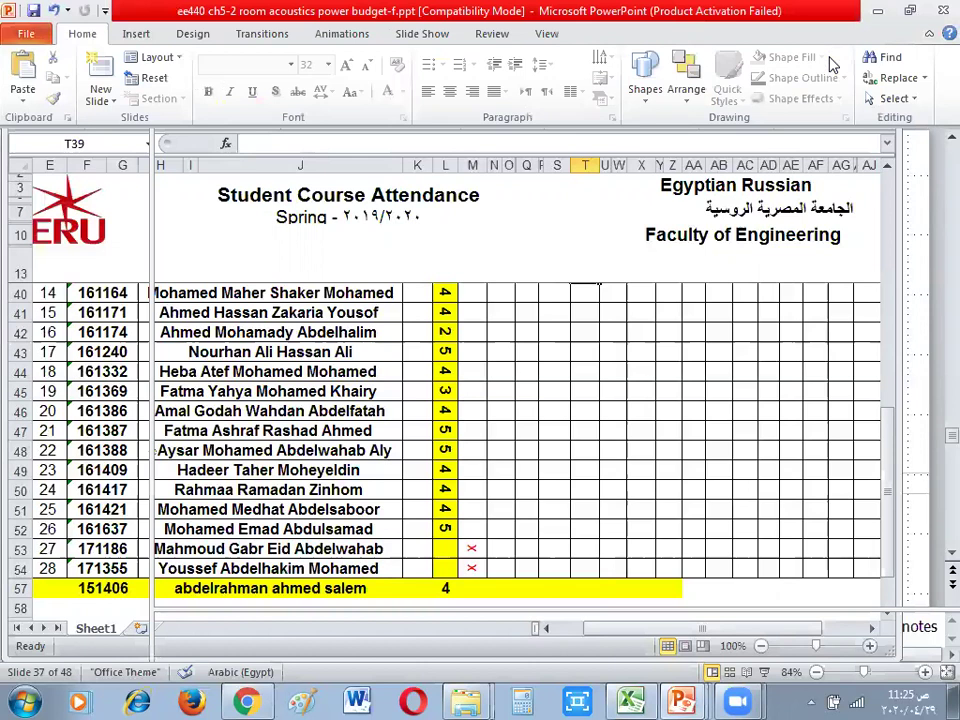